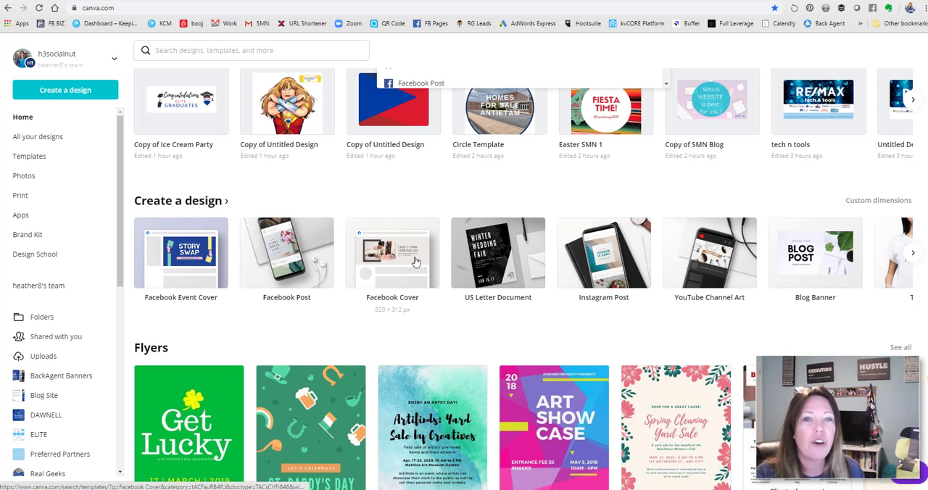
# - Start a blank Instagram Post design and add a circular photo frame with an outlined border from the Frames collection
pyautogui.click(618, 270)
pyautogui.click(172, 240)
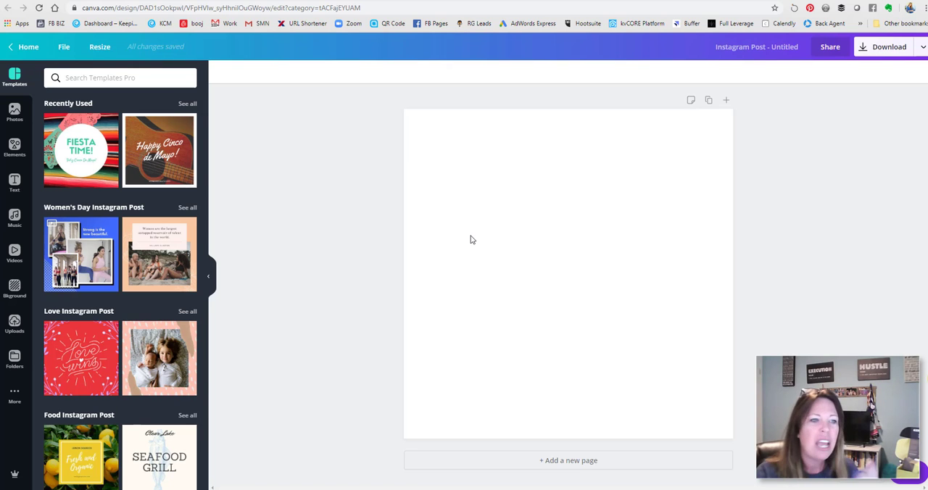
pyautogui.click(20, 149)
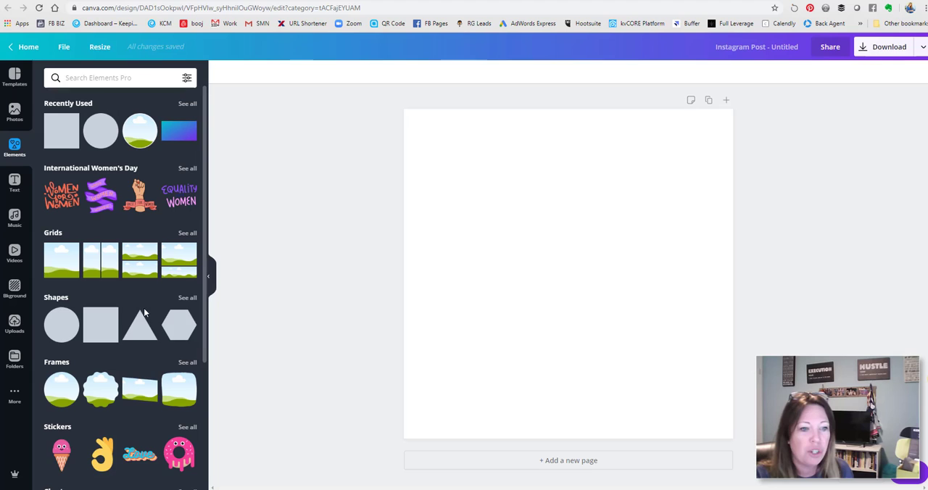
pyautogui.click(187, 362)
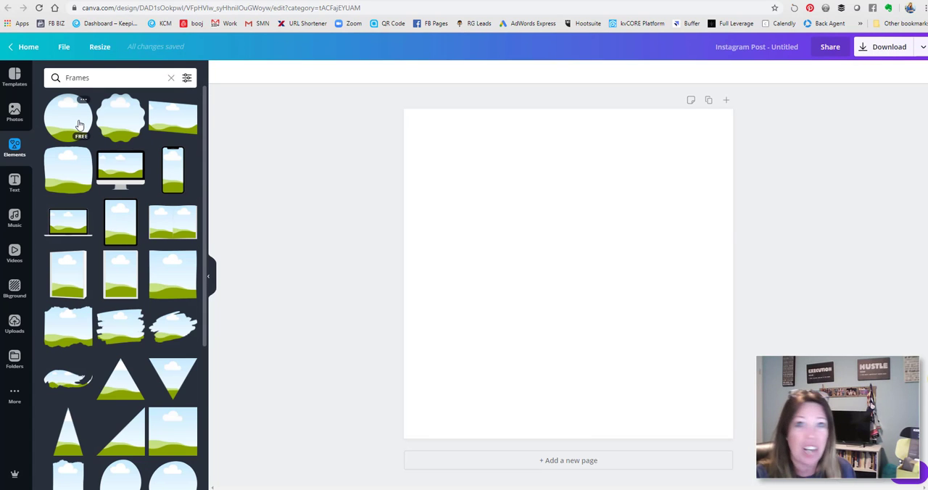
pyautogui.scroll(-5, 104, 326)
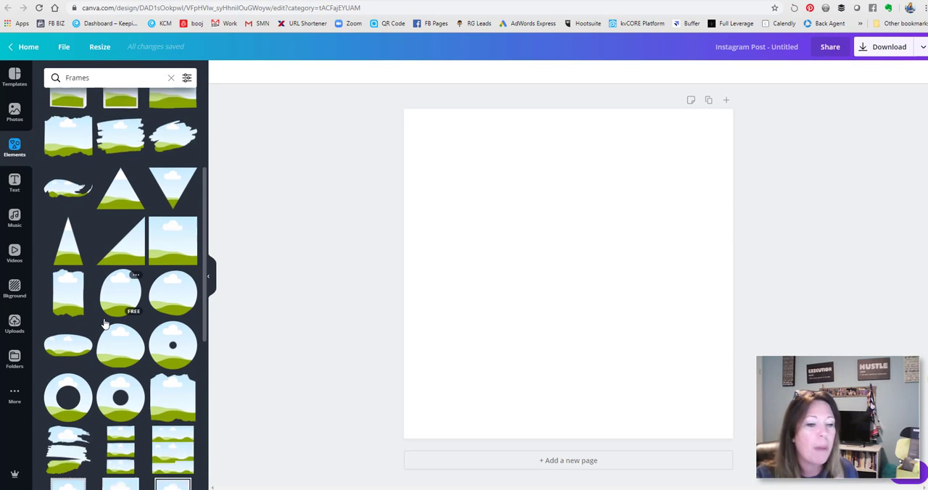
pyautogui.scroll(-4, 104, 326)
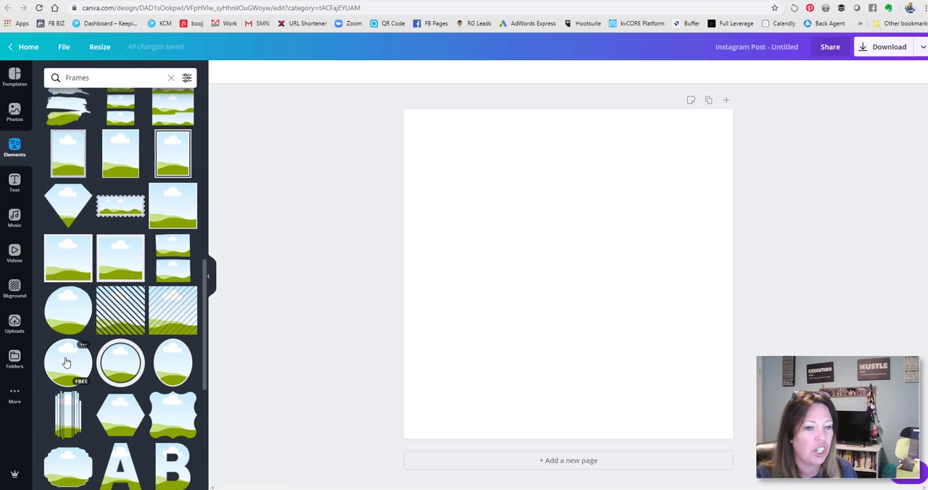
pyautogui.click(65, 361)
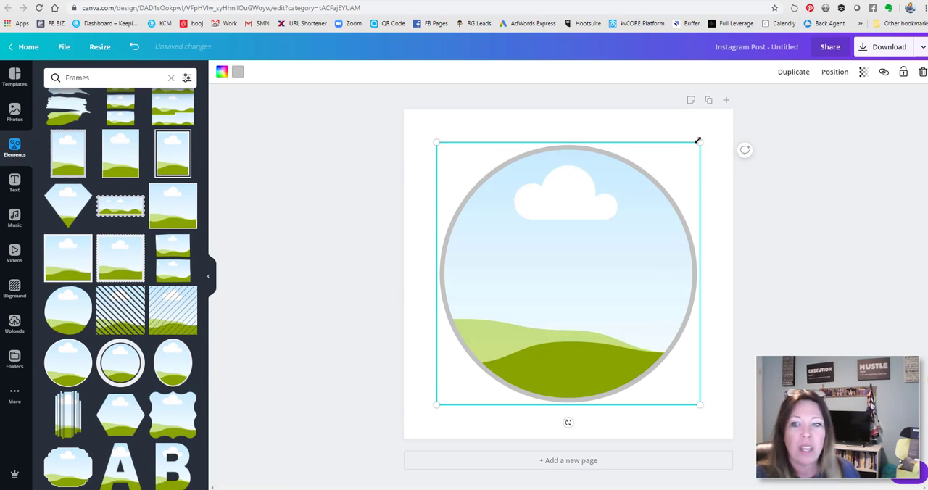
# - Enlarge the circular frame to fill the whole square page and color its border dark navy from the RE/MAX palette
pyautogui.moveTo(710, 134); pyautogui.dragTo(734, 110)
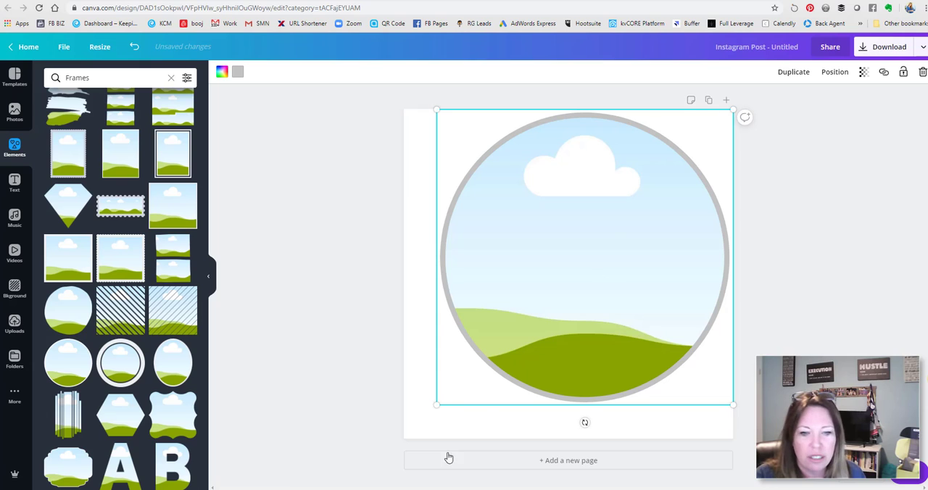
pyautogui.moveTo(436, 406); pyautogui.dragTo(404, 438)
pyautogui.click(240, 75)
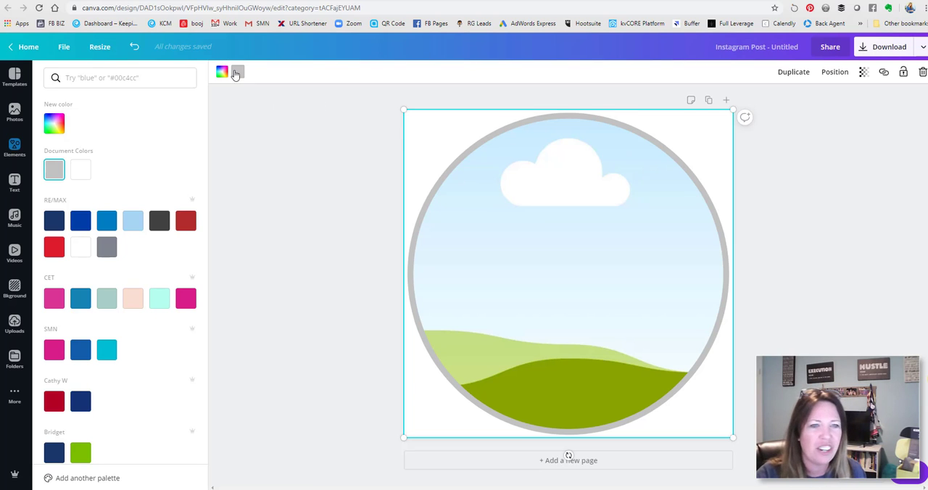
pyautogui.click(225, 74)
pyautogui.click(237, 71)
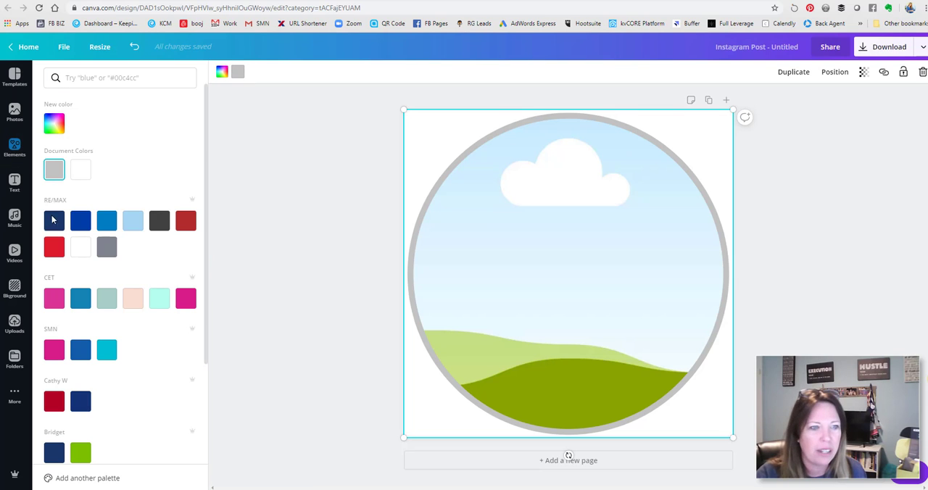
pyautogui.click(51, 225)
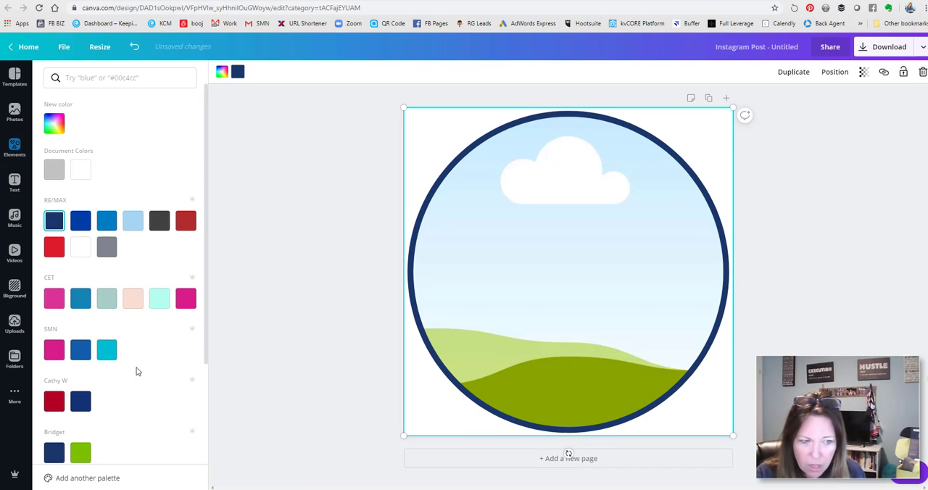
pyautogui.scroll(-2, 145, 348)
pyautogui.scroll(2, 154, 333)
pyautogui.click(290, 234)
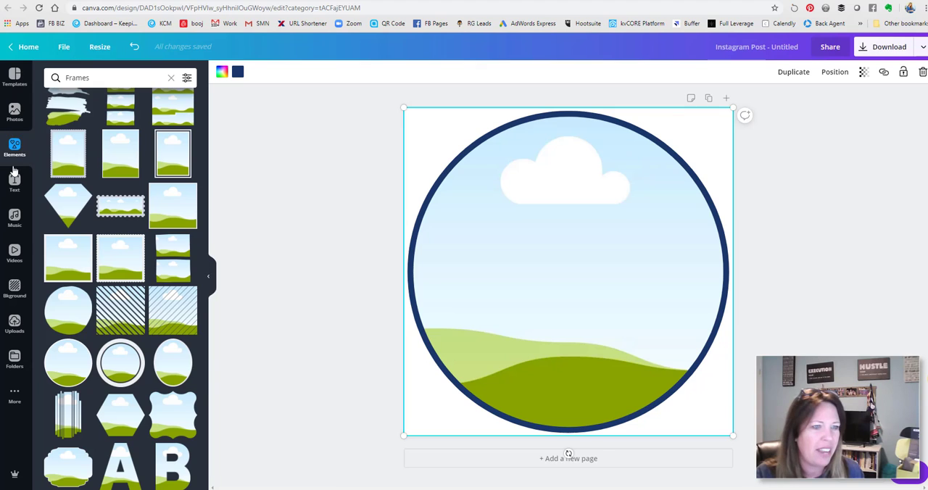
# - Search the photos for "real estate agent" and place the picture of three people reviewing papers inside the circular frame
pyautogui.click(15, 113)
pyautogui.click(105, 77)
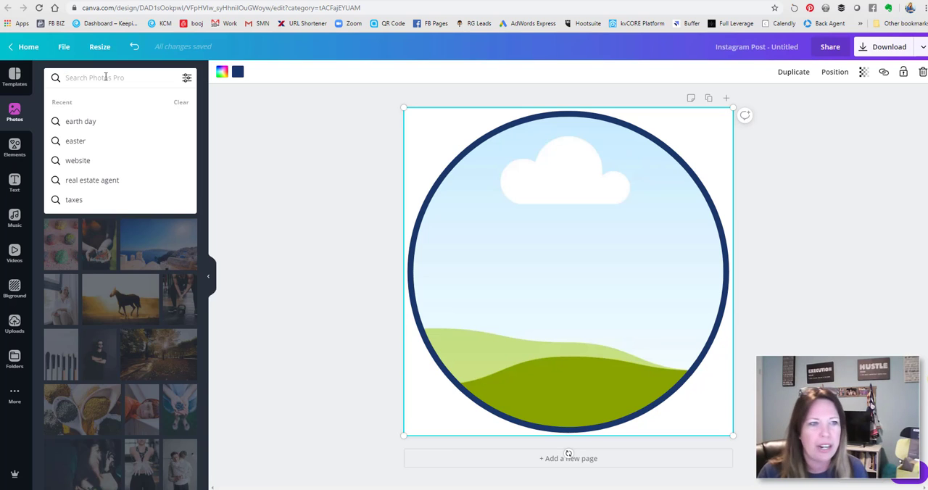
pyautogui.write('real ')
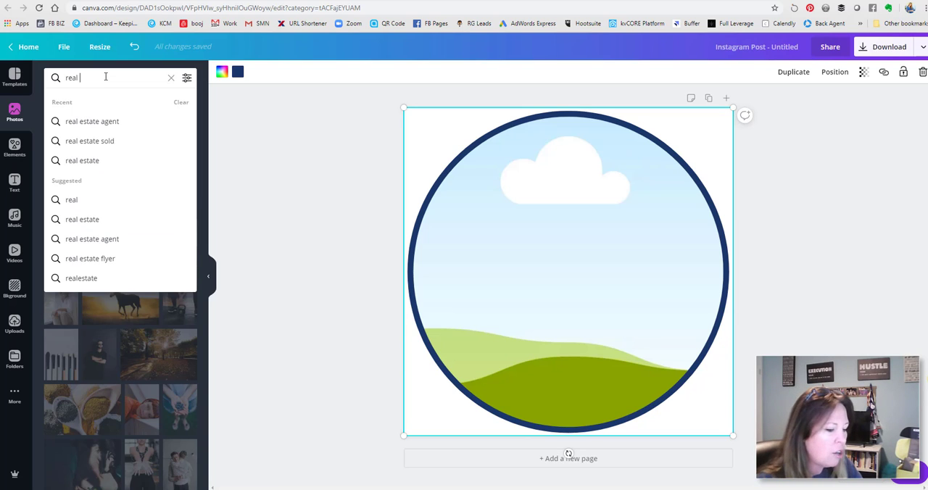
pyautogui.write('estate age')
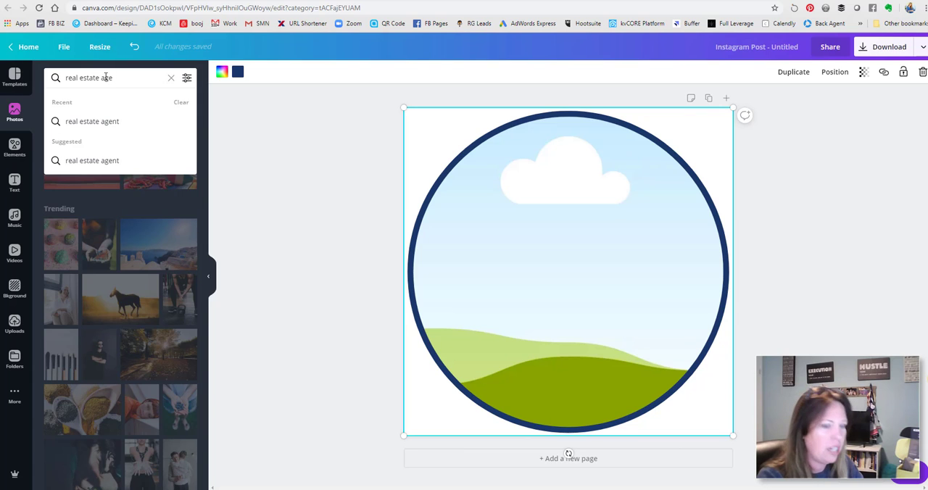
pyautogui.write('nt')
pyautogui.press('Return')
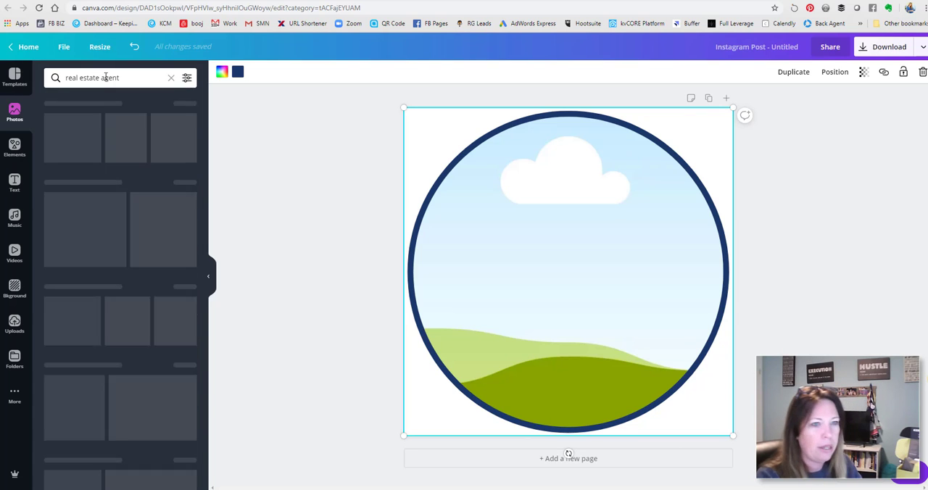
pyautogui.moveTo(159, 119); pyautogui.dragTo(638, 261)
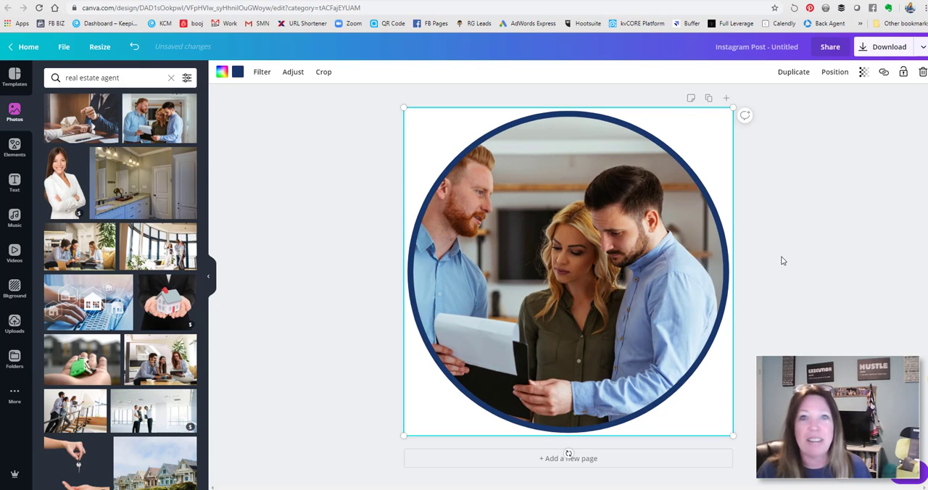
pyautogui.click(817, 161)
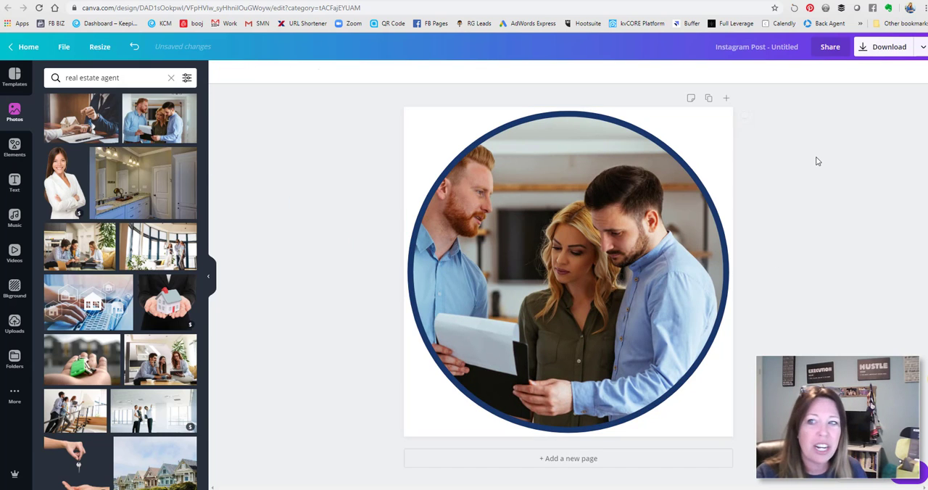
# - Set the design's download options to PNG with a transparent background
pyautogui.click(857, 54)
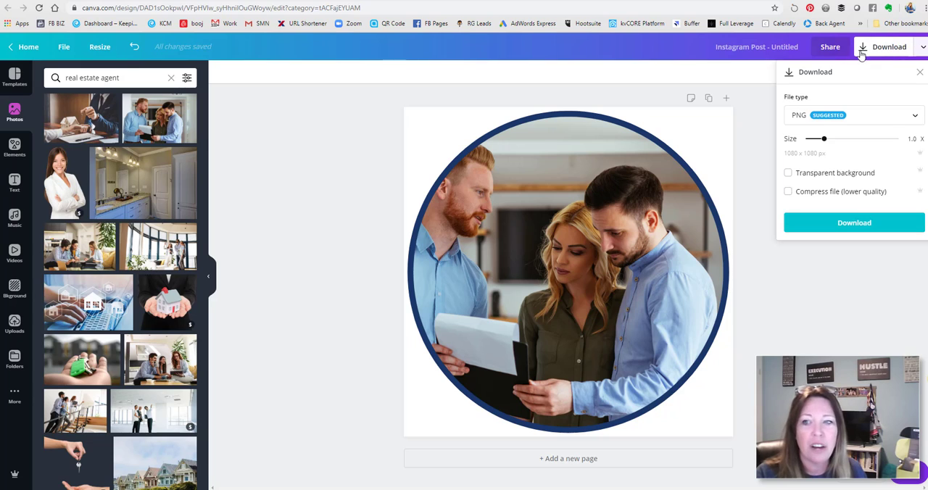
pyautogui.click(788, 174)
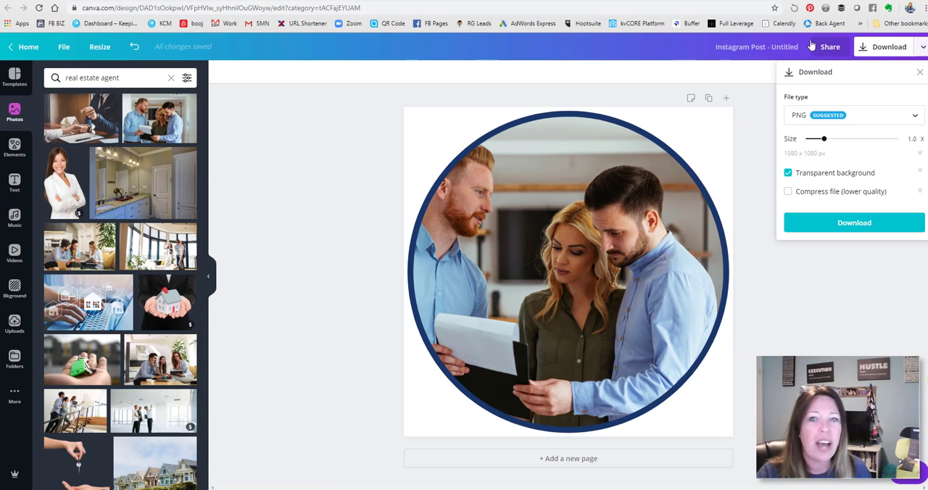
# - Switch to the booj website admin, edit the Office Social Layout home page and open the content of its first Image Text block
pyautogui.click(586, 3)
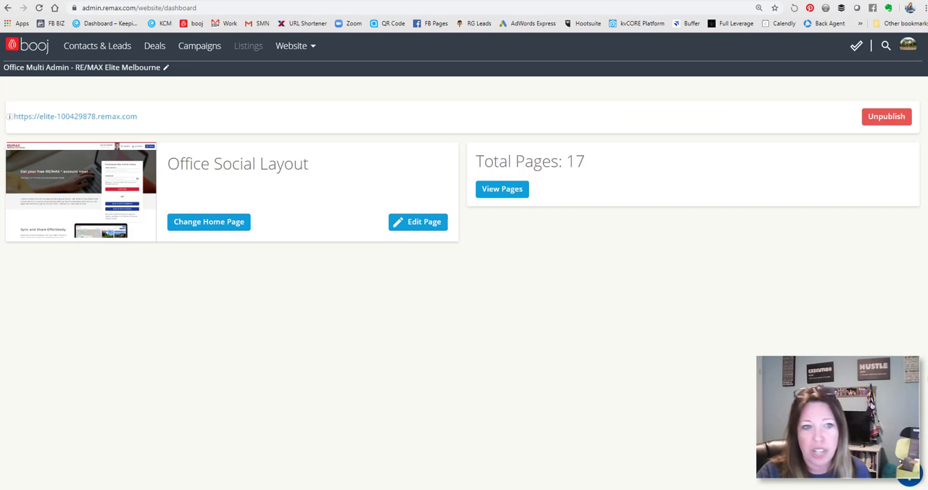
pyautogui.click(428, 223)
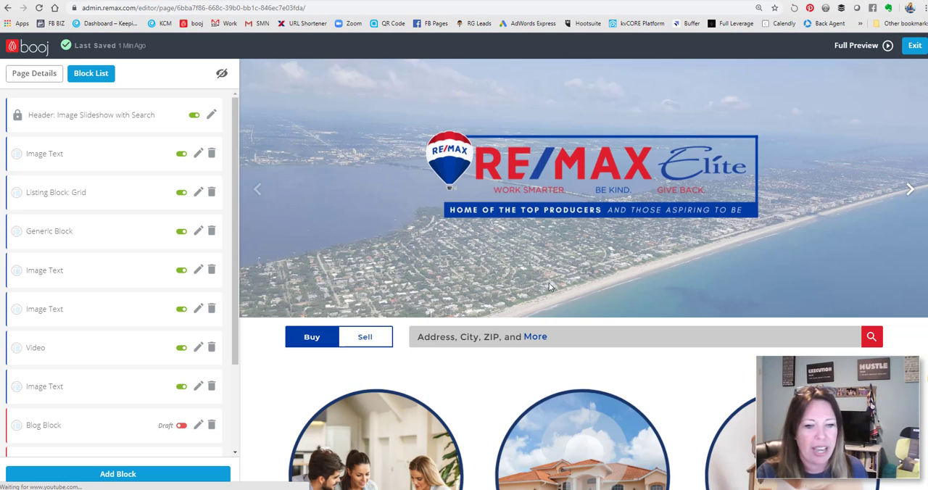
pyautogui.scroll(-3, 533, 276)
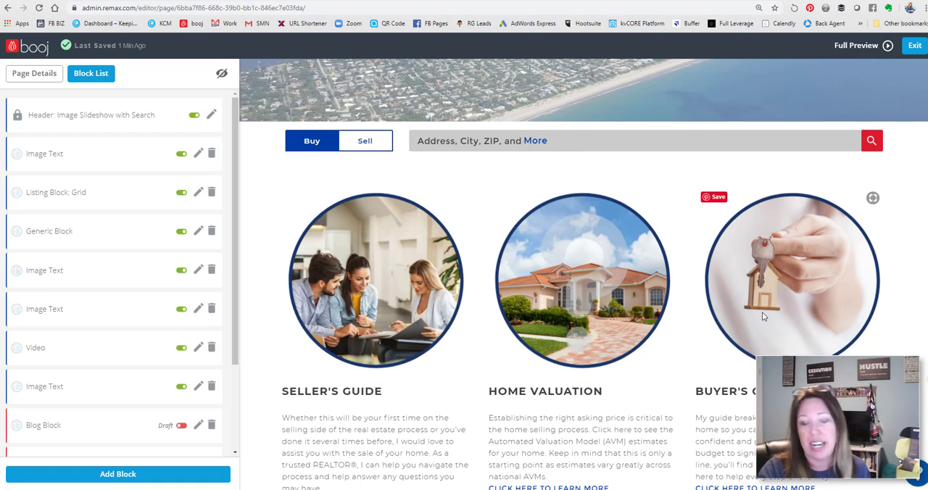
pyautogui.scroll(-1, 763, 316)
pyautogui.scroll(-1, 762, 317)
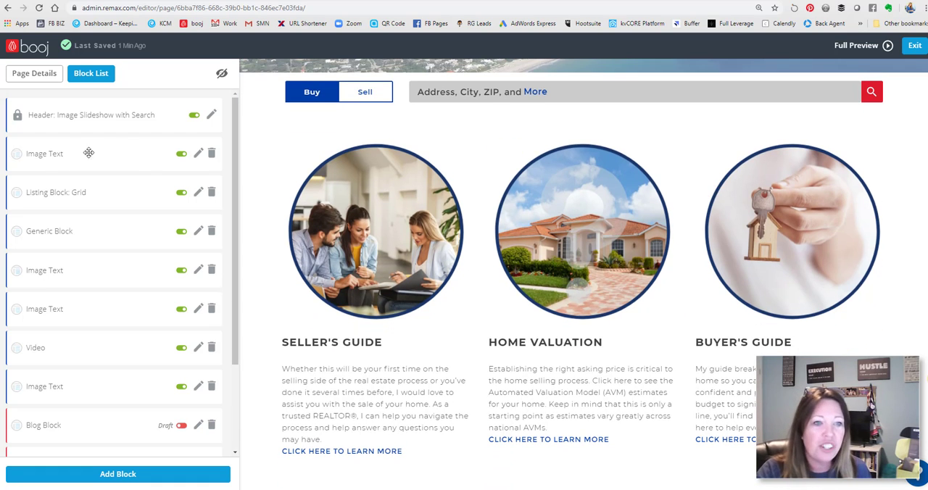
pyautogui.click(197, 153)
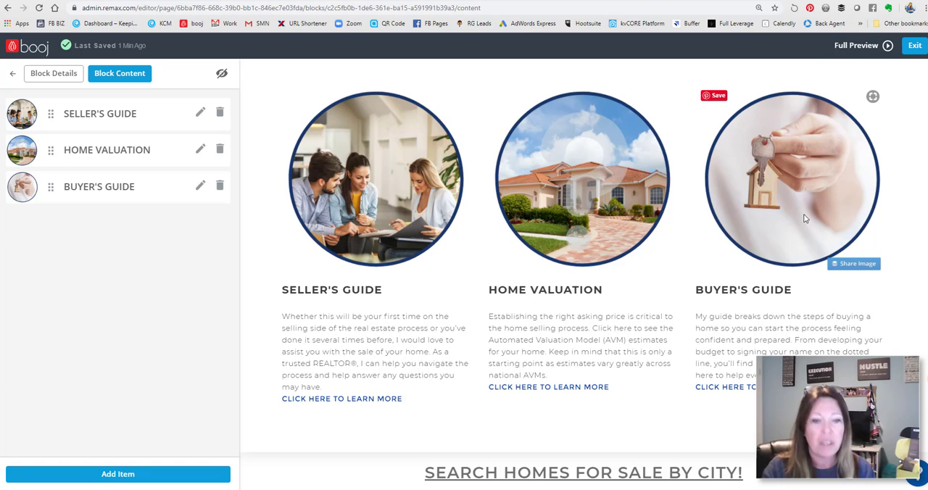
# - Compare the circular guide images with the rectangular city images under "Search Homes for Sale by City!" in the page preview
pyautogui.scroll(-1, 803, 214)
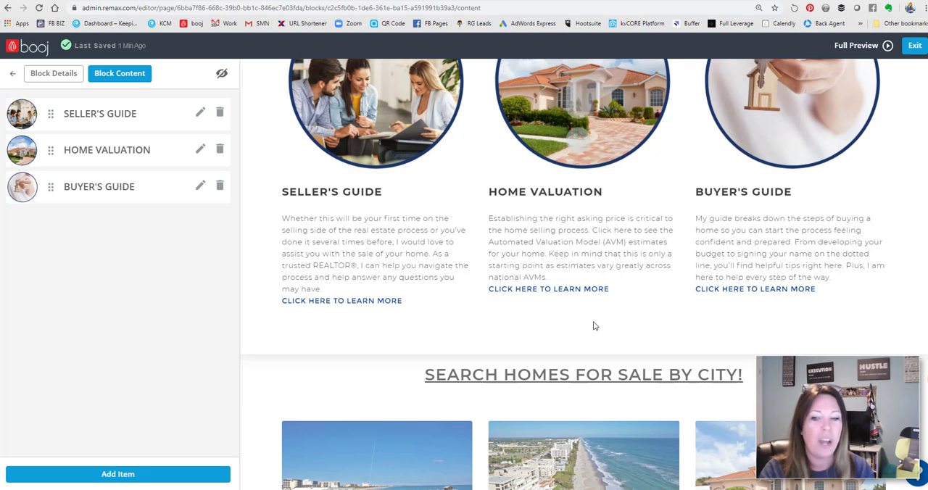
pyautogui.scroll(3, 595, 324)
pyautogui.scroll(-6, 809, 305)
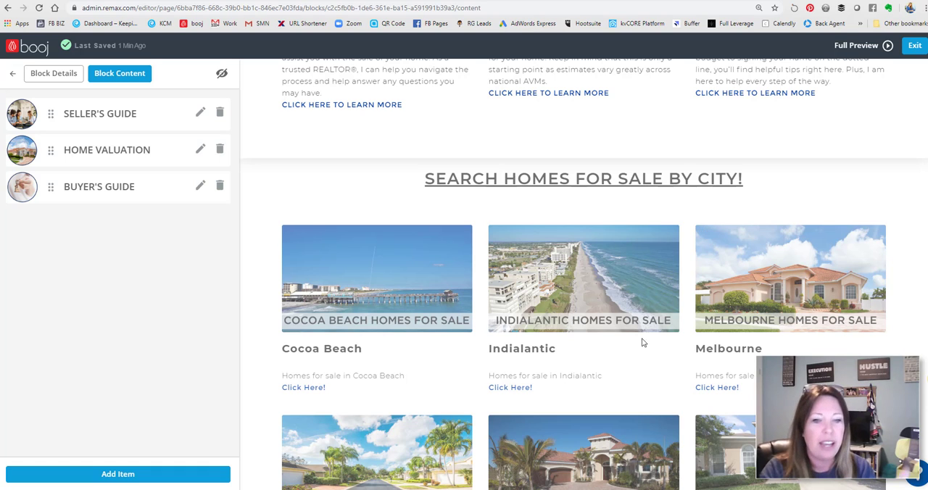
pyautogui.scroll(-1, 579, 358)
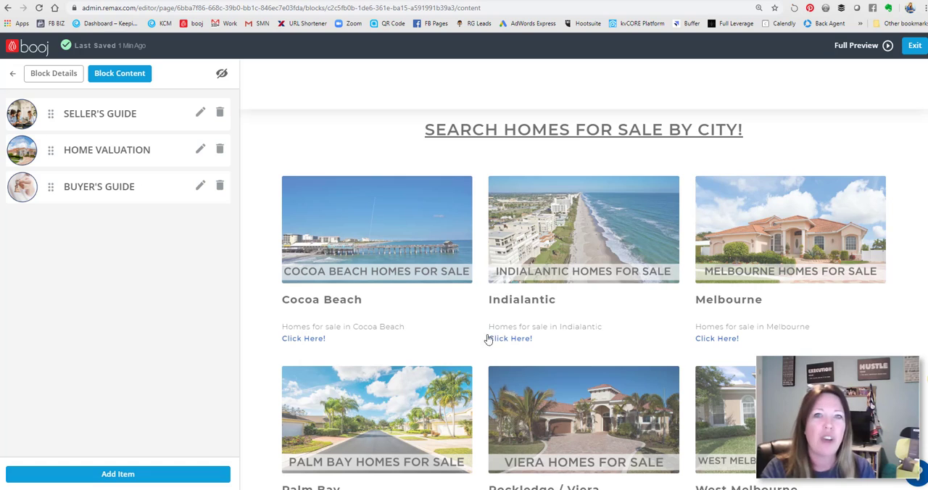